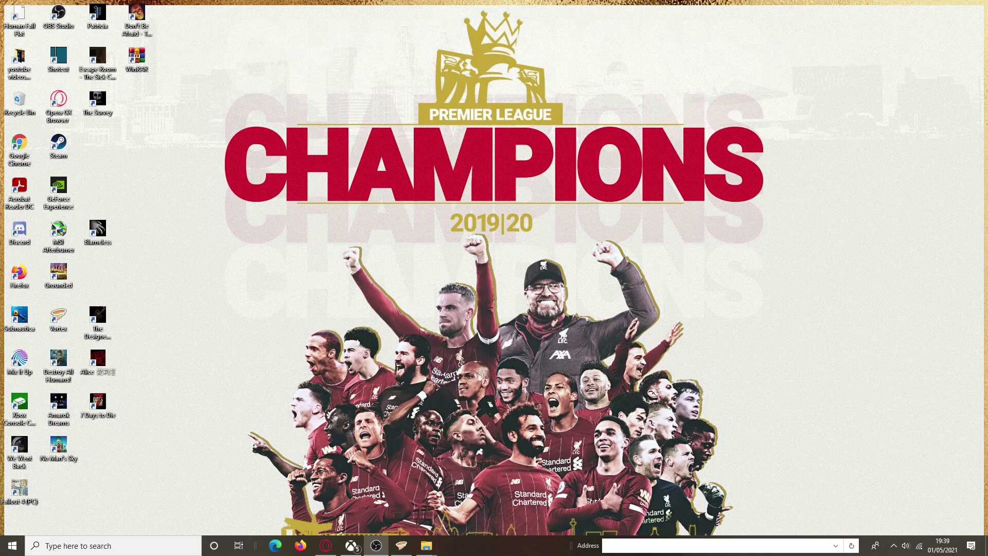
Scroll through the YouTube results for 'how to add the homemaker mod fallout 4'.
click(401, 545)
mouse_move(426, 545)
mouse_move(325, 545)
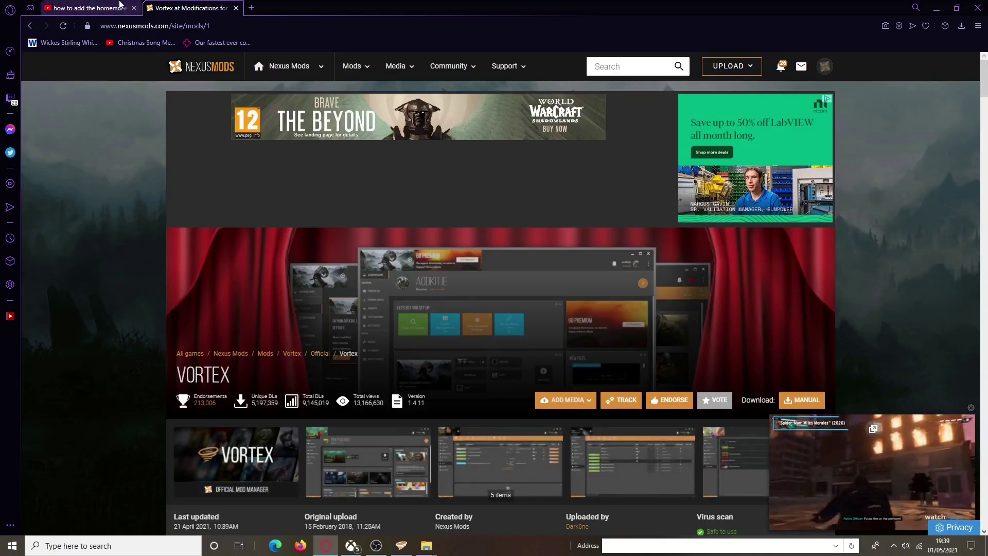
click(121, 5)
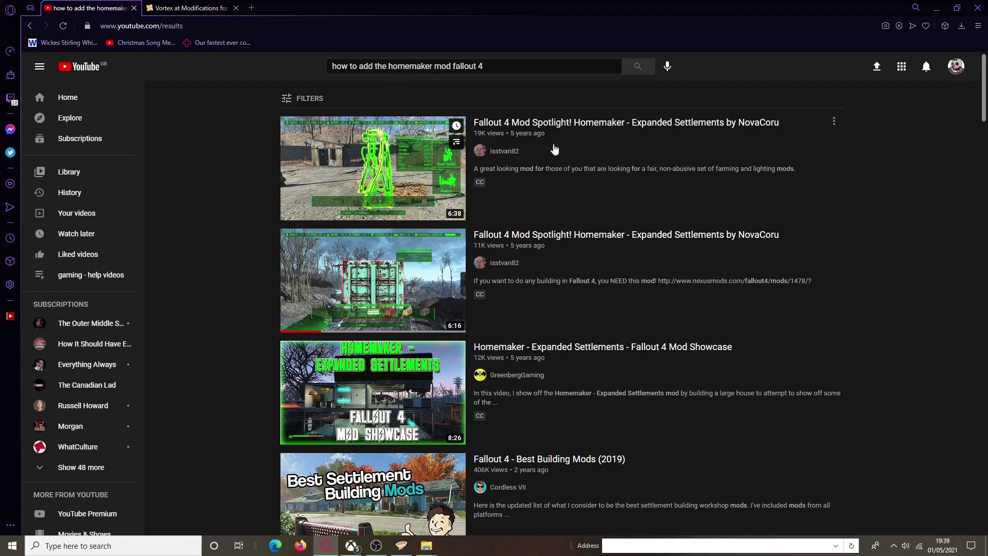
mouse_move(589, 141)
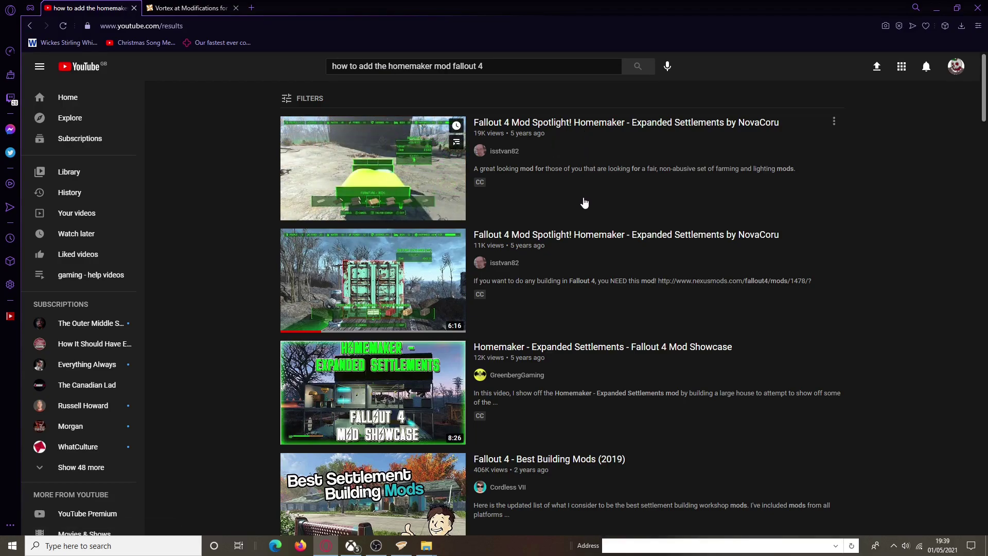
scroll(583, 202, down, 2)
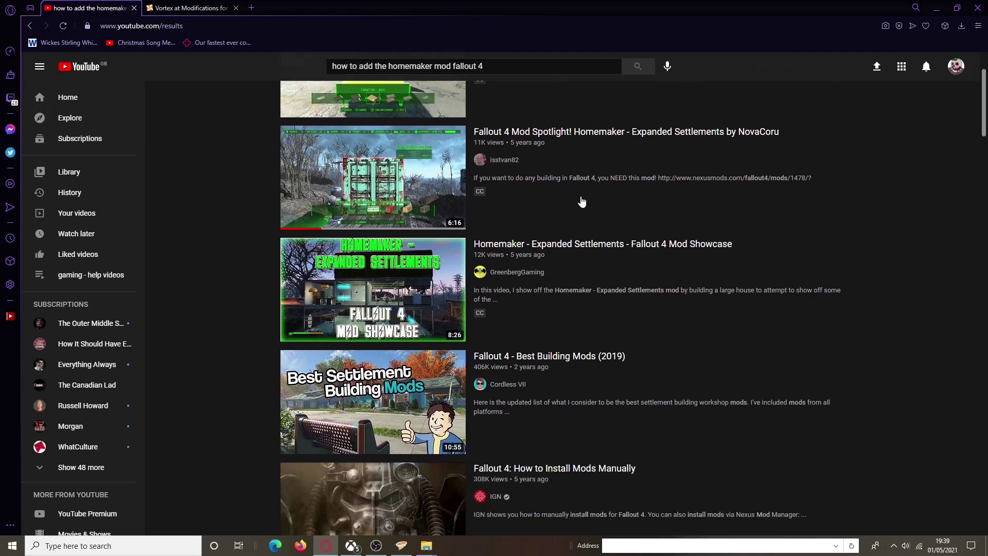
scroll(580, 198, down, 1)
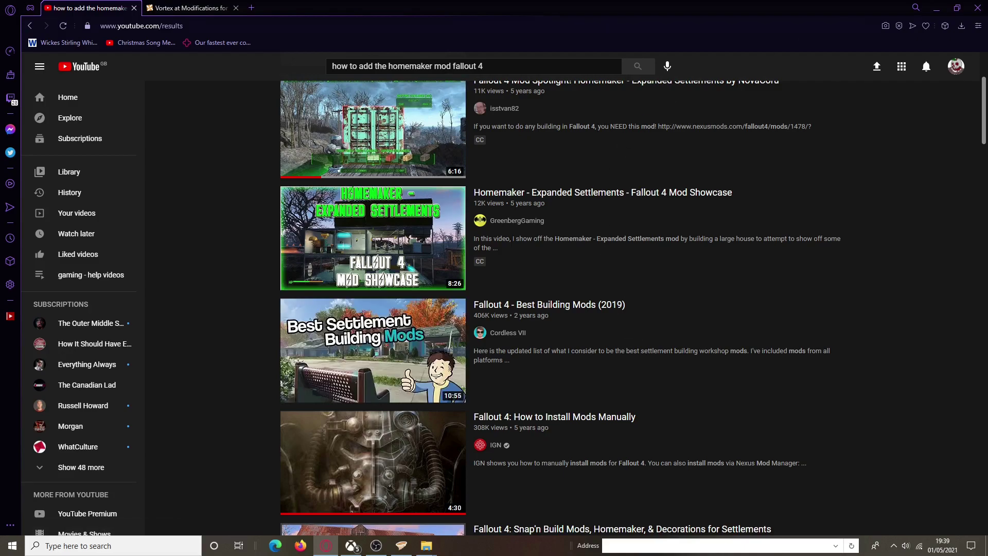
Bring the Vortex dashboard forward, then minimise it to reveal the Windows desktop.
click(937, 7)
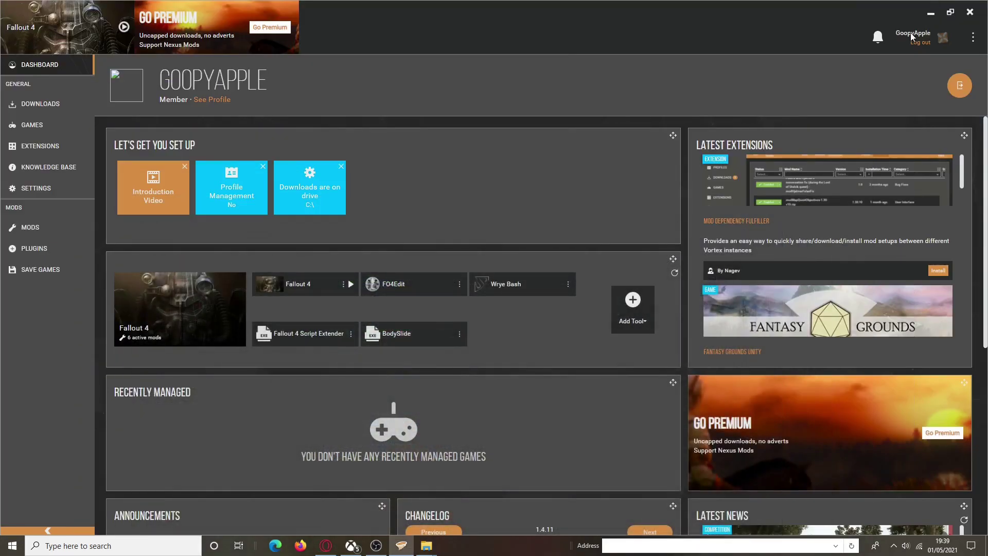
click(930, 12)
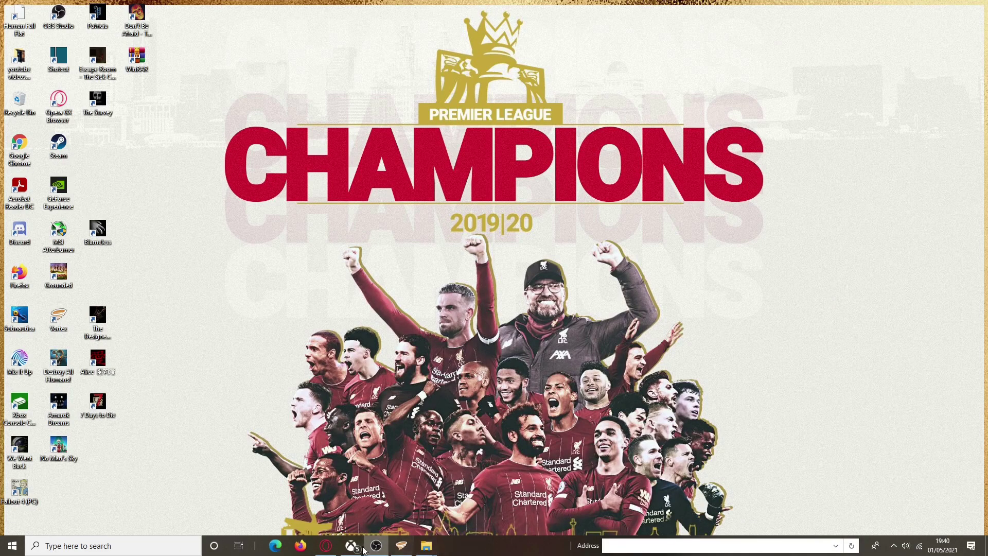
Scroll down the Nexus Mods Vortex page, then switch back to the Vortex dashboard.
click(329, 551)
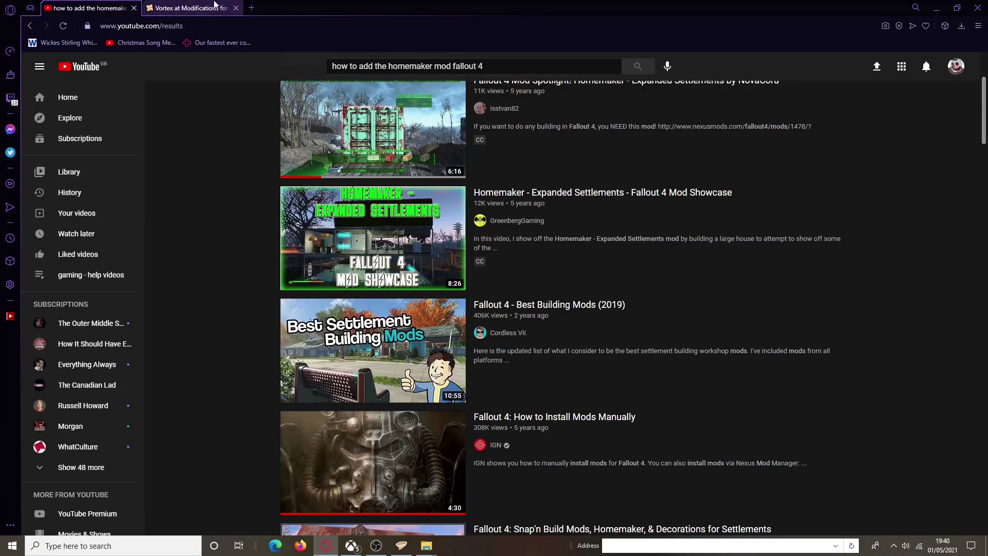
click(213, 6)
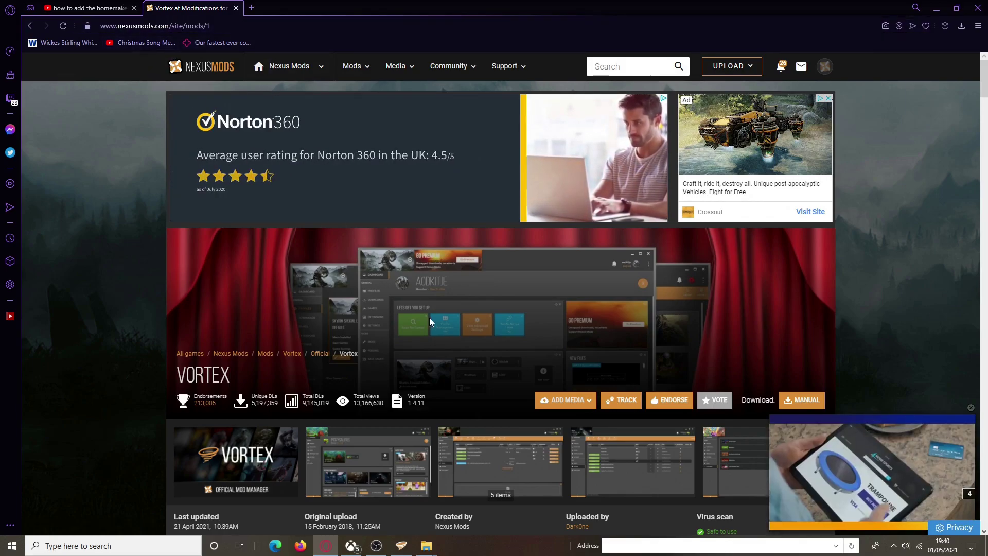
scroll(431, 317, down, 2)
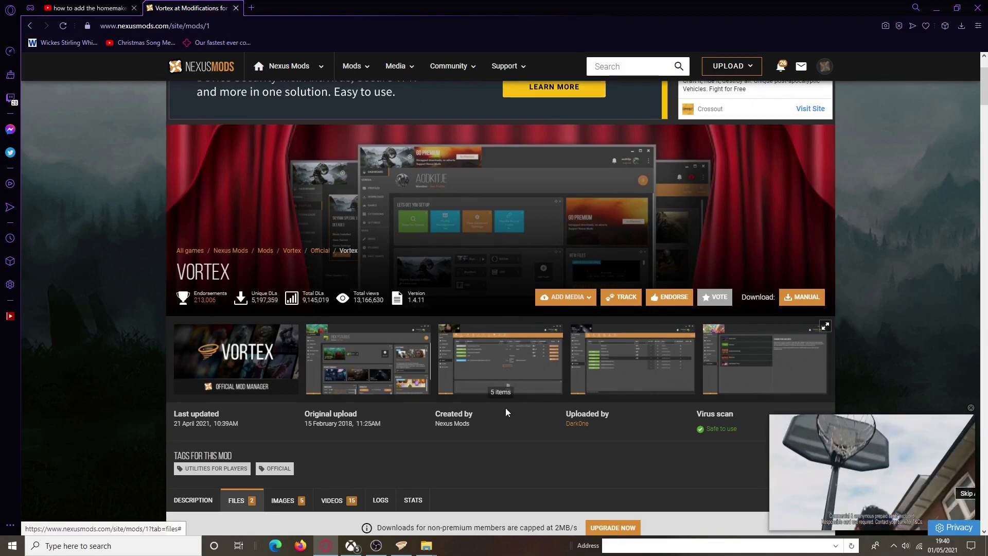
click(401, 545)
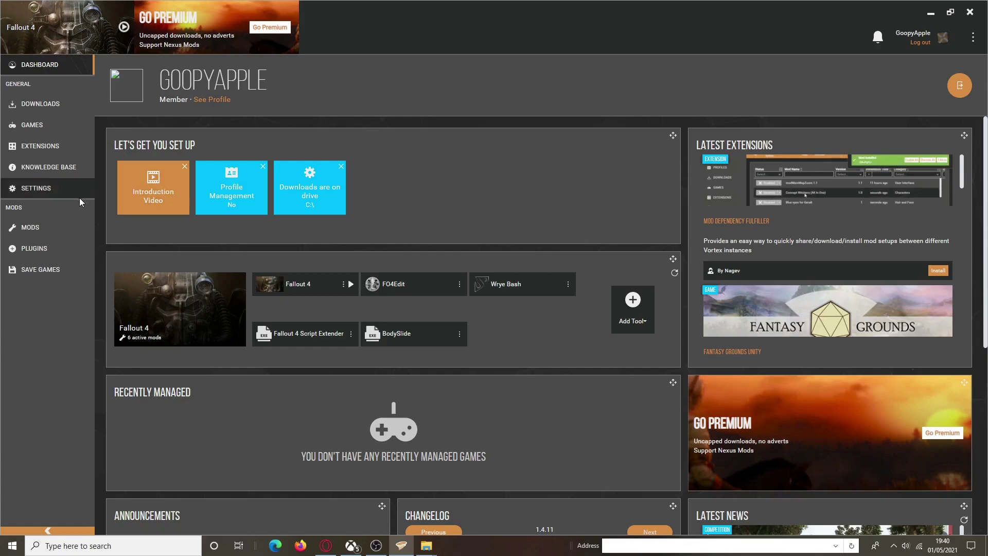
View Vortex's Games list and empty Downloads list, then return to the Nexus Mods browser page.
click(176, 285)
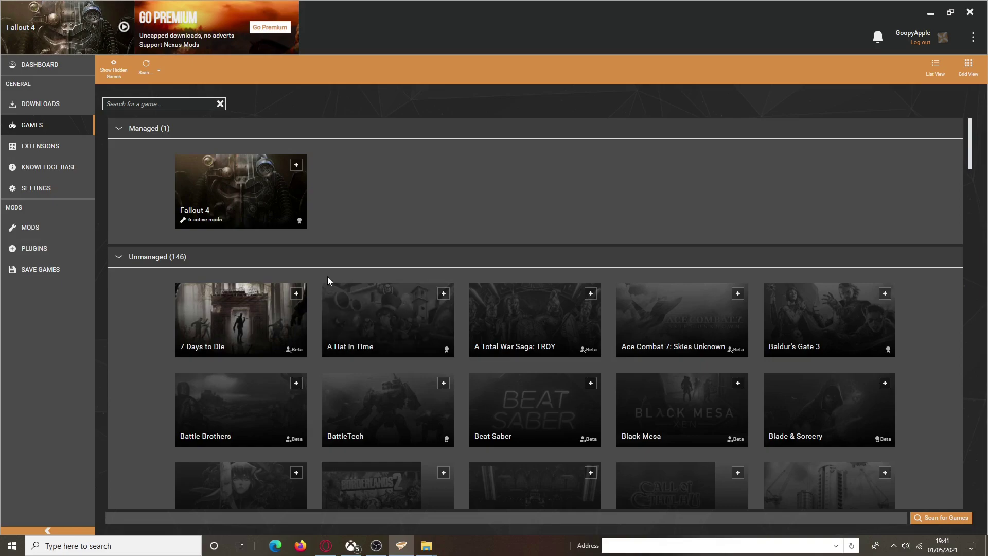
click(40, 103)
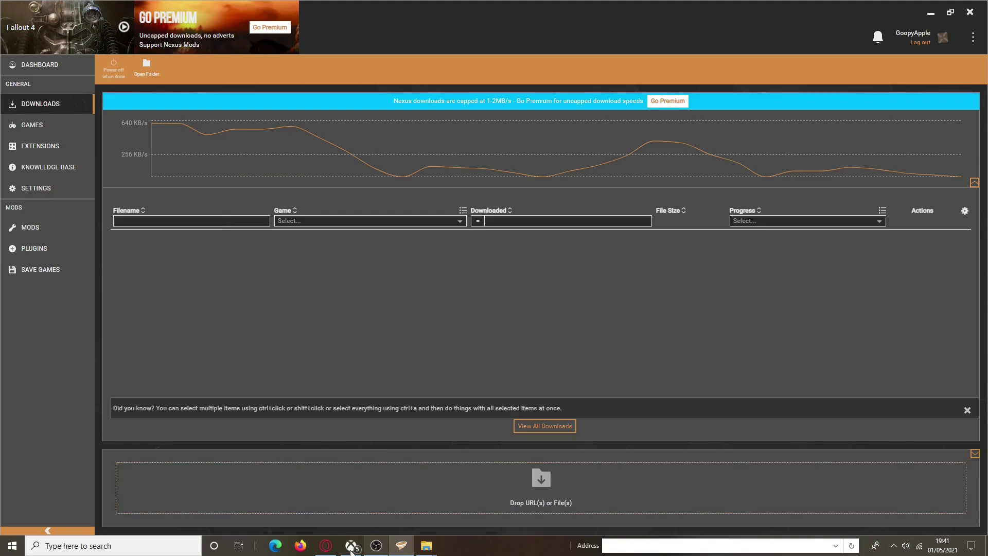
click(327, 547)
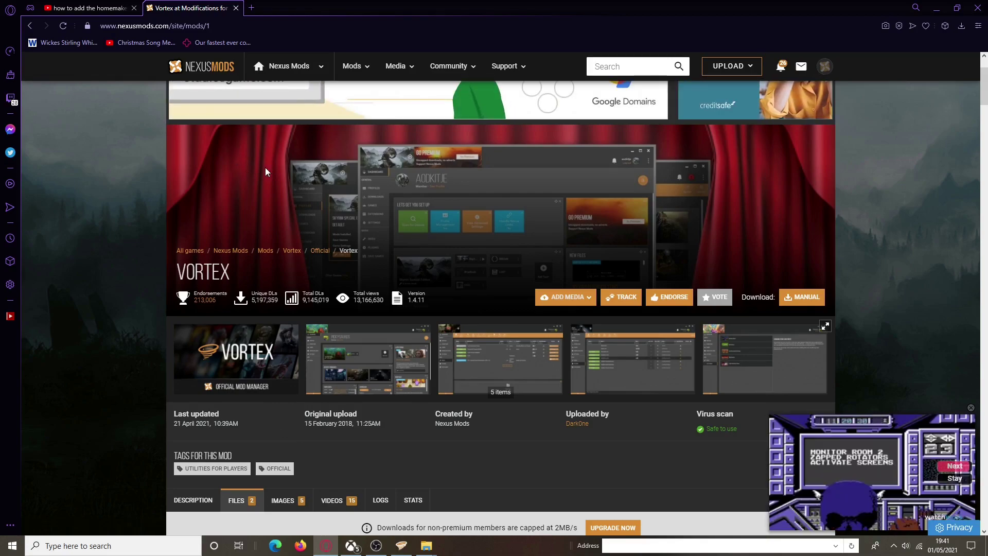
Go back to the Nexus Mods home page and open Homemaker - Expanded Settlements (mod 1478).
key(alt+Left)
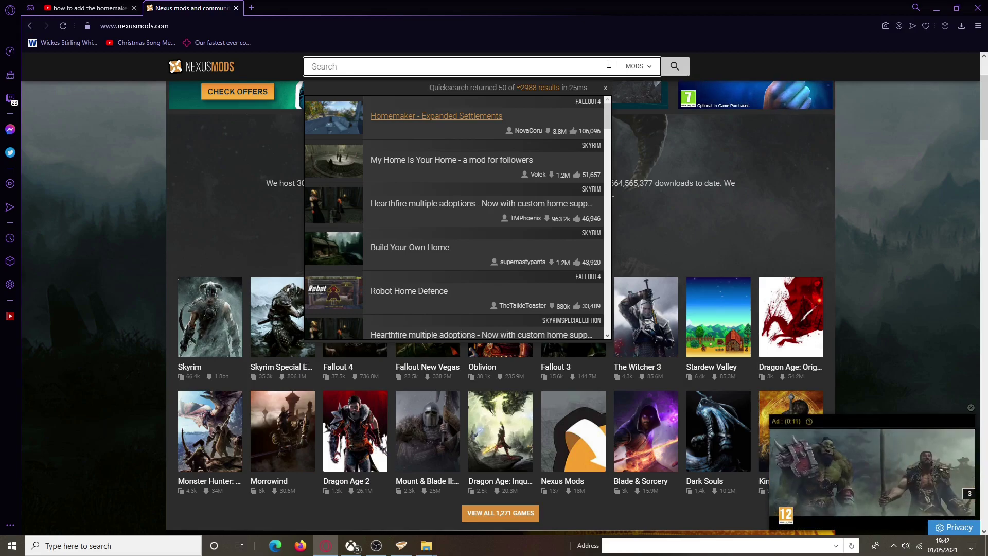
click(468, 119)
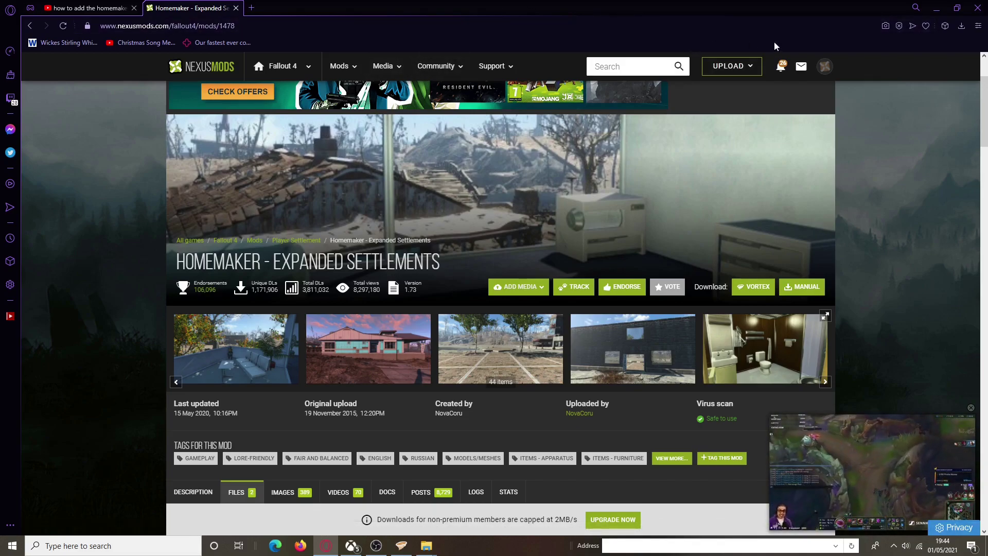
Minimise the browser and switch to the Fallout4 MS File Explorer window.
click(944, 12)
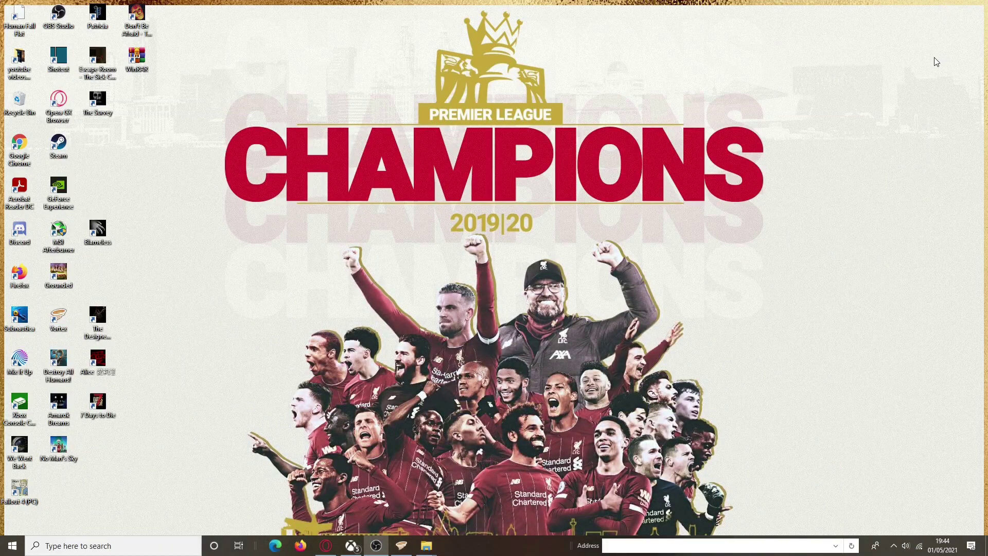
click(13, 545)
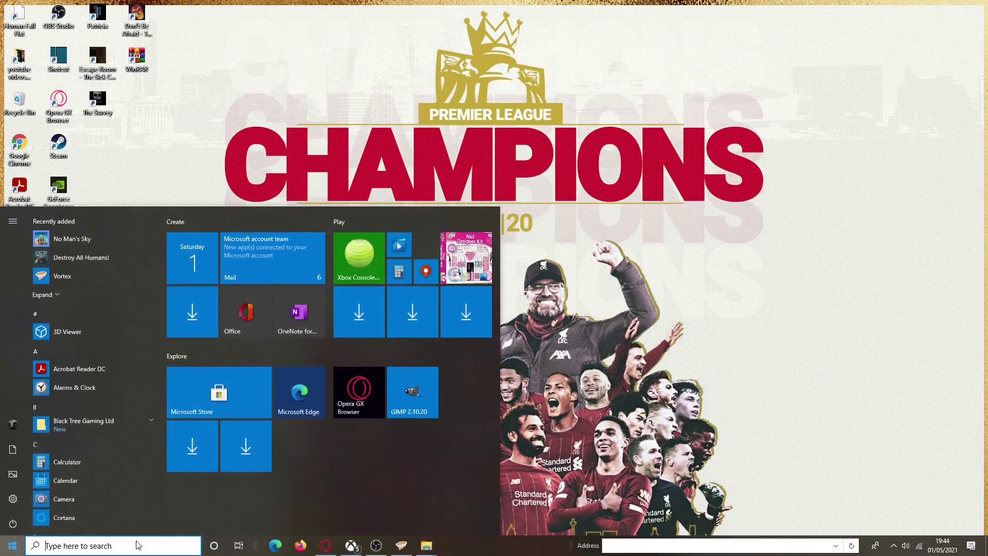
mouse_move(425, 548)
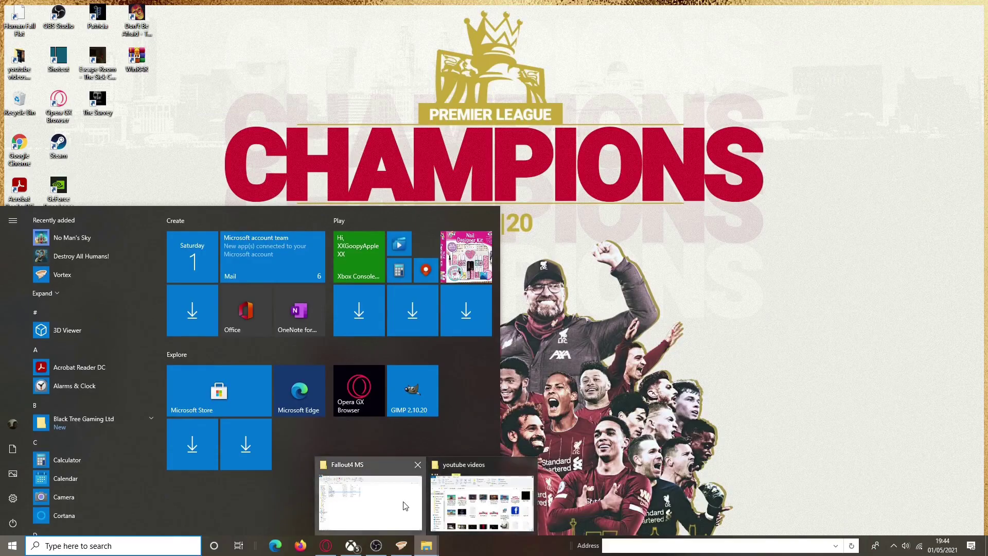
click(371, 496)
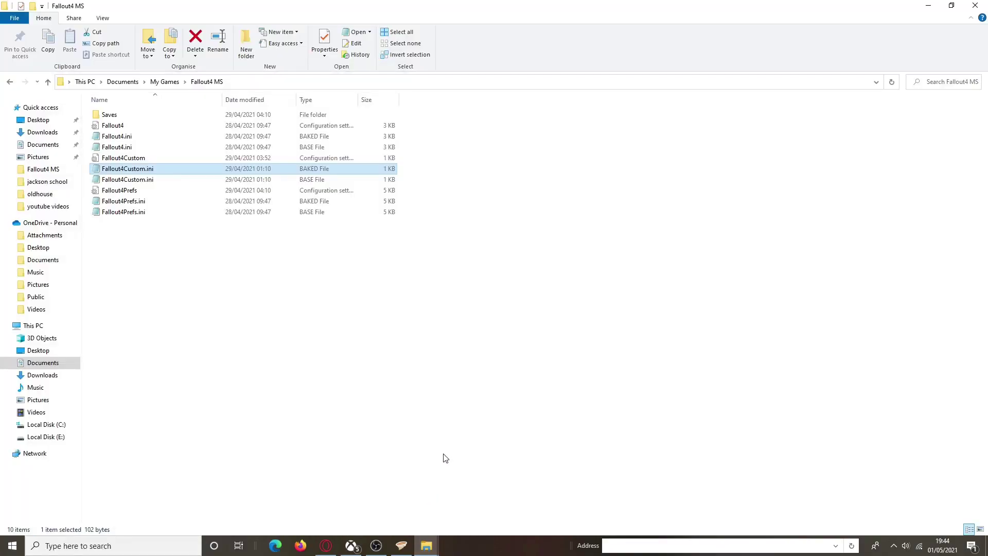
Navigate Documents > My Games > Fallout4 MS and open Fallout4Custom.ini in Notepad.
click(10, 82)
click(9, 81)
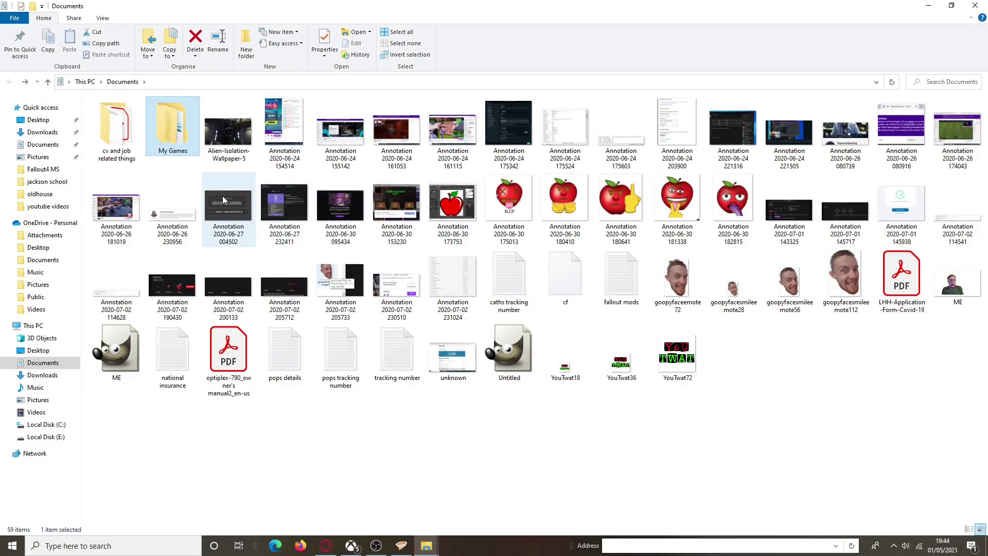
double_click(187, 130)
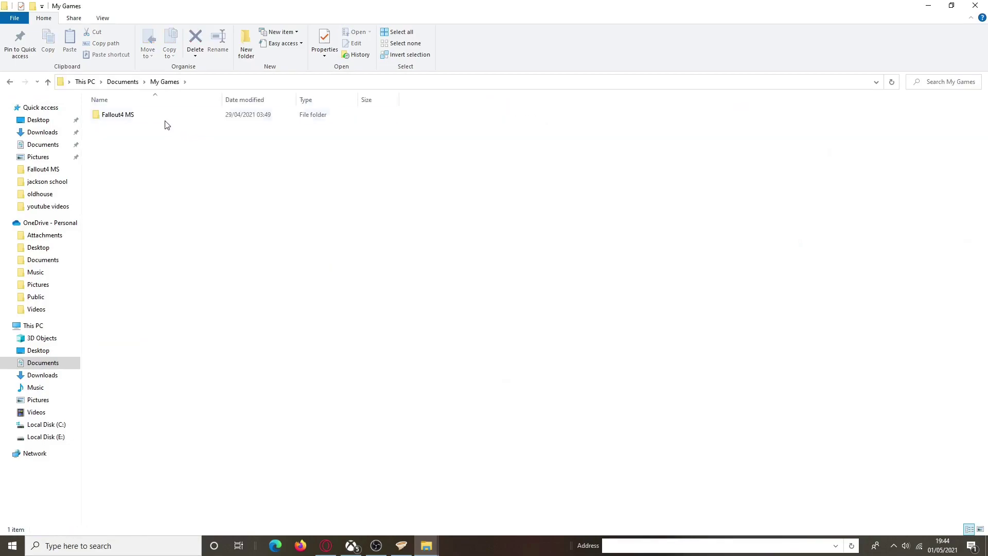
double_click(161, 115)
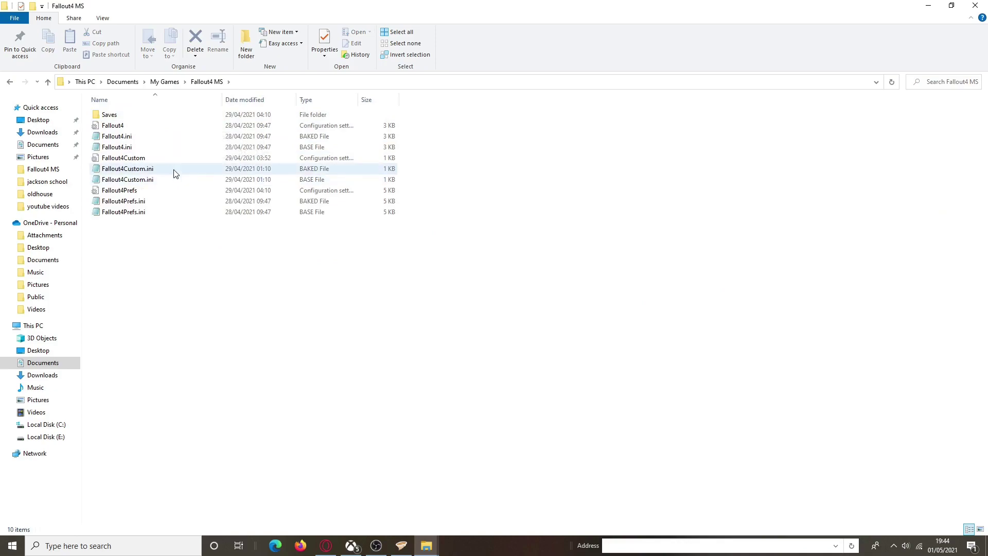
double_click(318, 180)
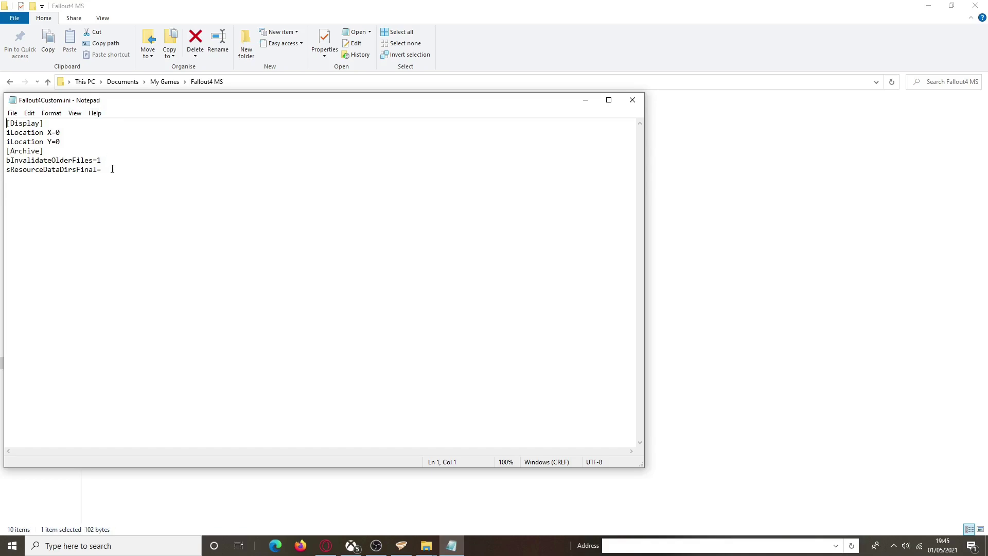
Select the [Archive] lines in Fallout4Custom.ini, then close Notepad without changes.
drag(101, 169, 18, 159)
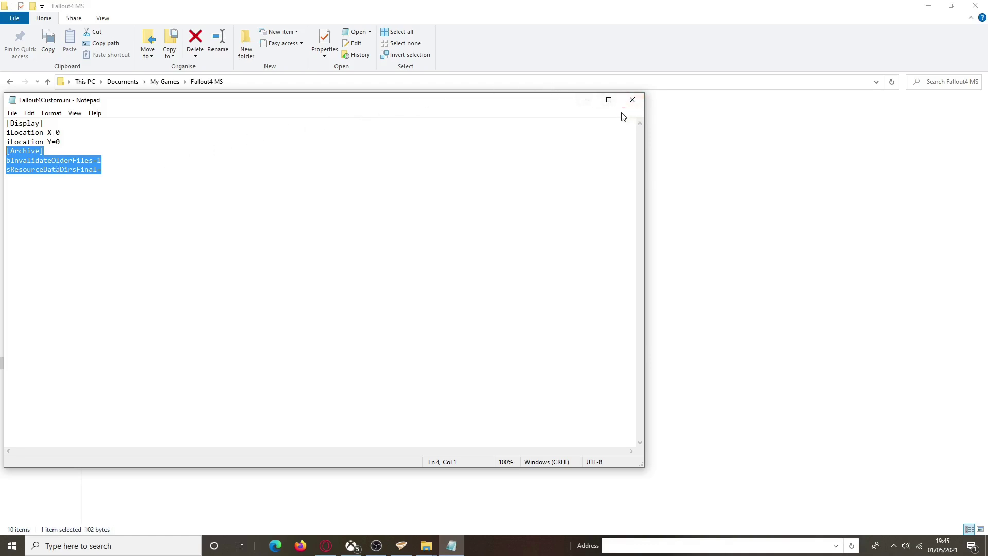
click(632, 100)
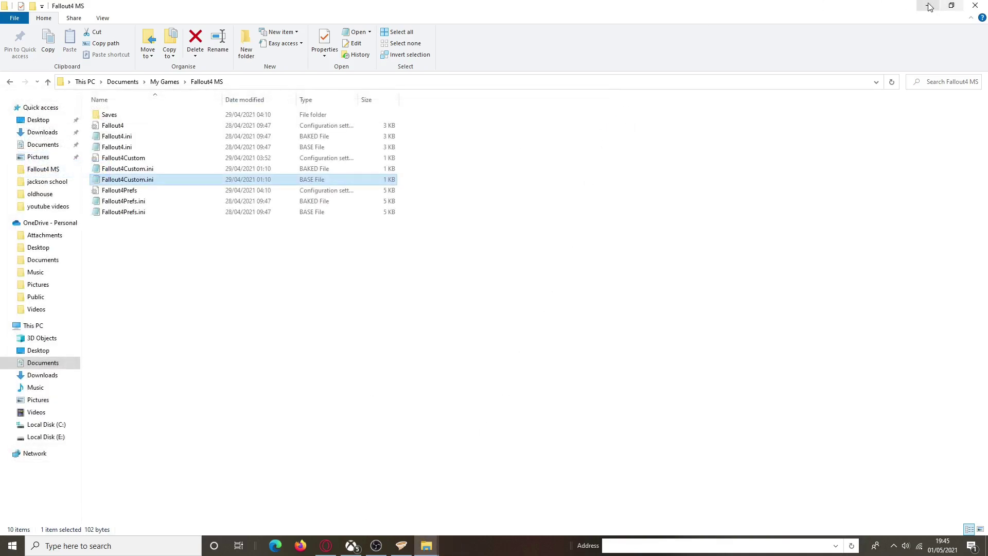
Close Explorer and start the free Mod Manager Download of Homemaker 1.73 (18.4MB zip).
click(974, 5)
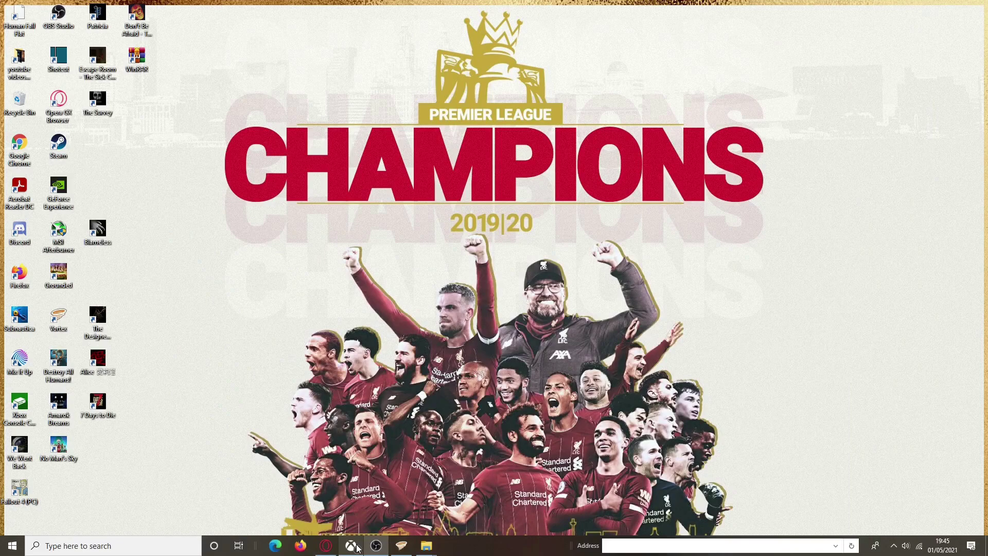
click(326, 545)
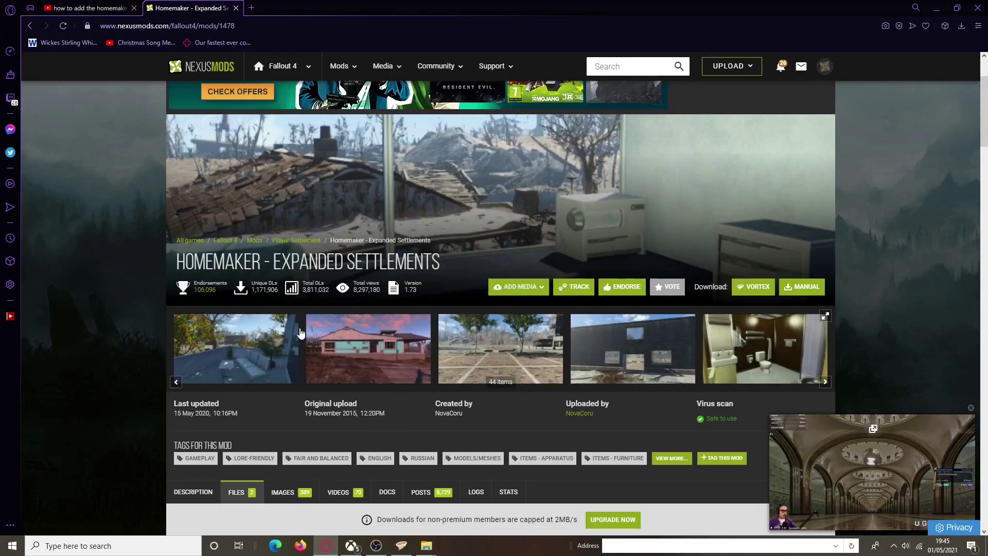
scroll(319, 442, down, 2)
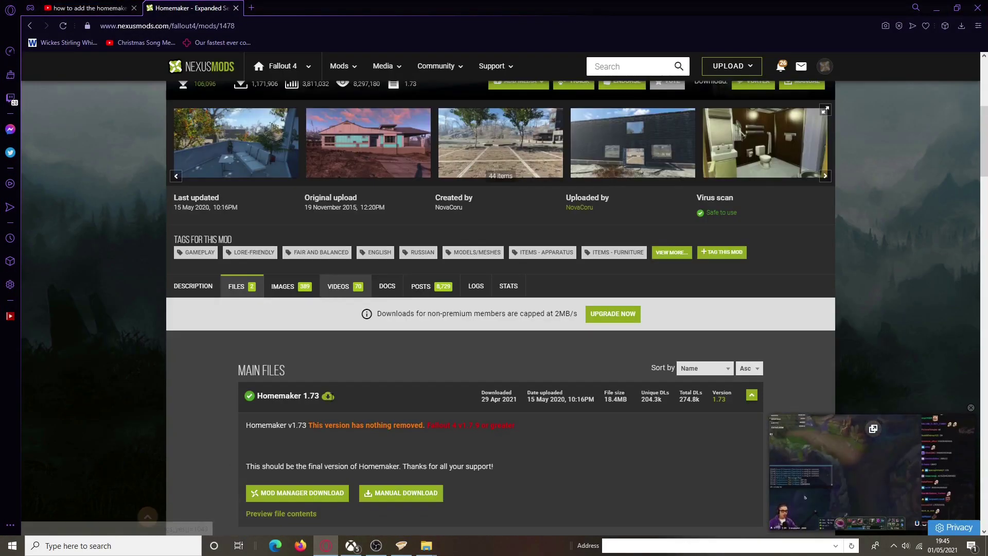
click(316, 494)
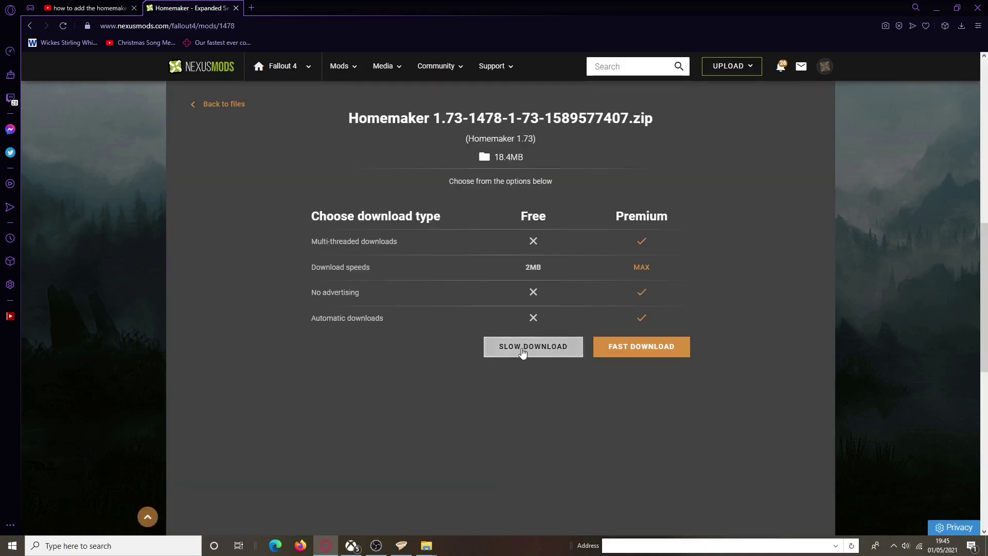
click(551, 354)
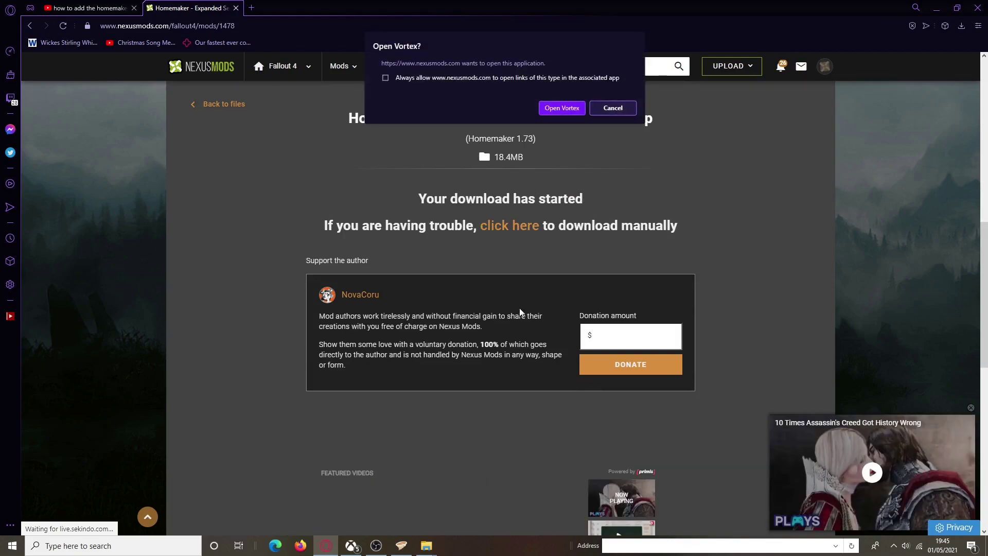
Hand the download to Vortex and cancel re-downloading the existing Homemaker 1.73 archive.
click(562, 108)
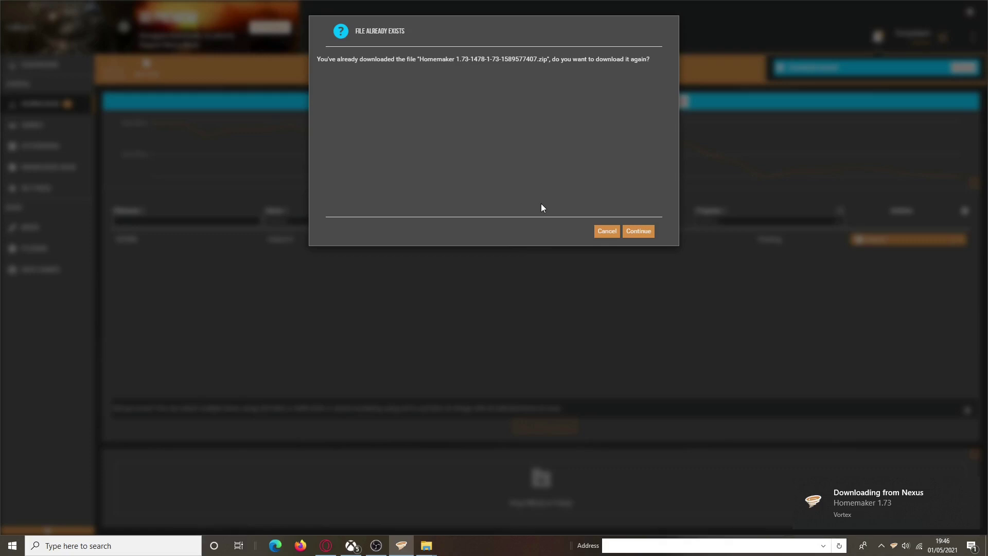
click(606, 231)
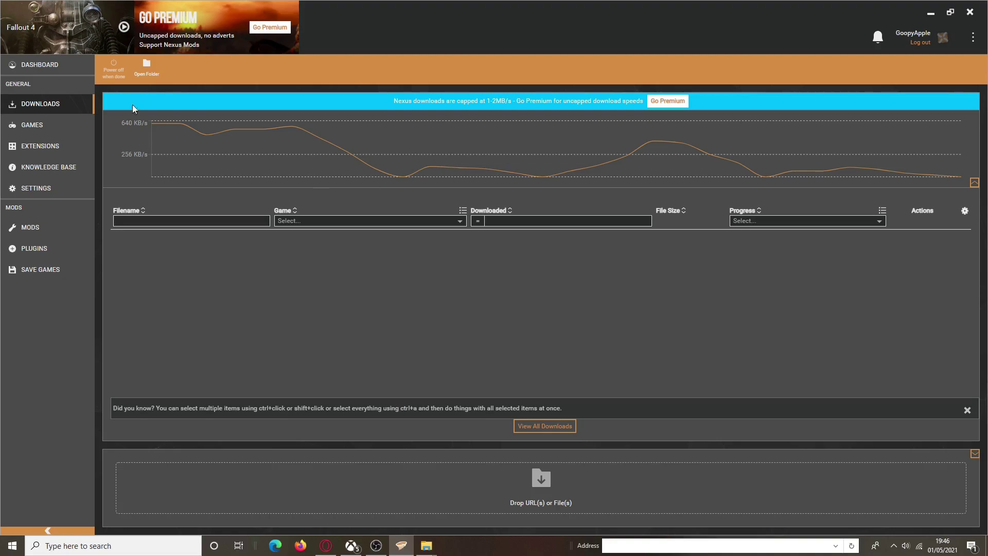
Open Vortex's Games page, listing Fallout 4 as managed beside 146 unmanaged games.
click(67, 126)
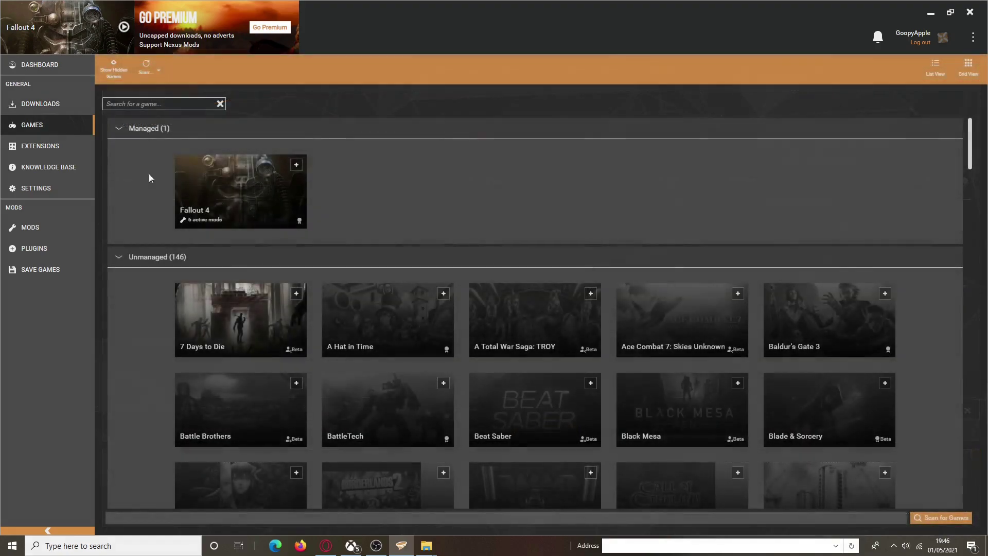